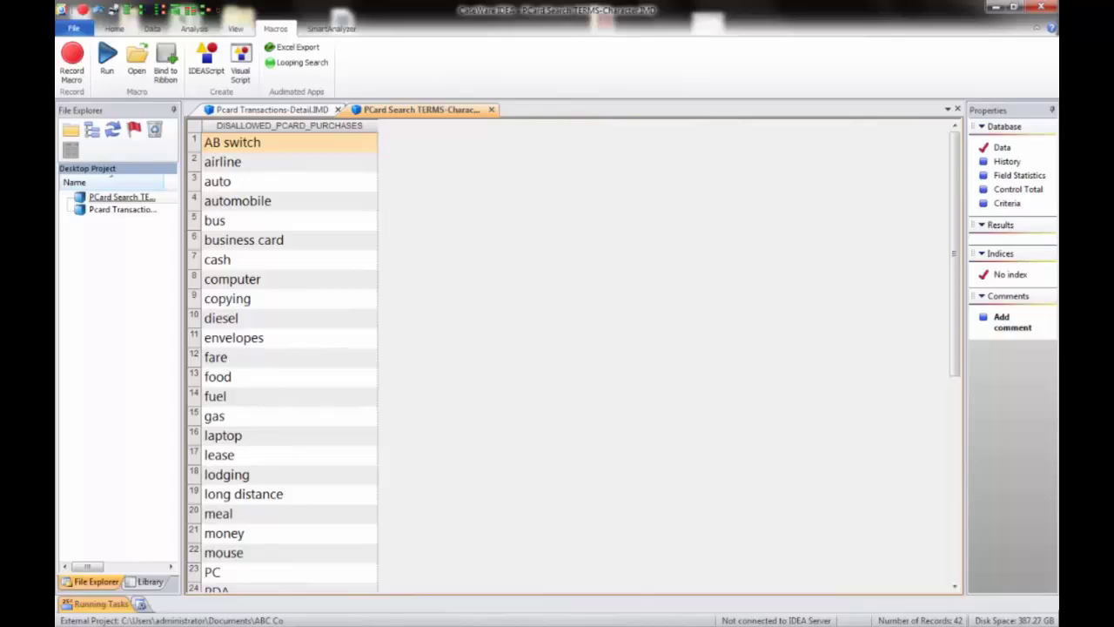
- Start the Looping Search app and choose PCard Search TERMS-Character as the file containing the words to search for
{"action": "left_click", "coordinate": [291, 61]}
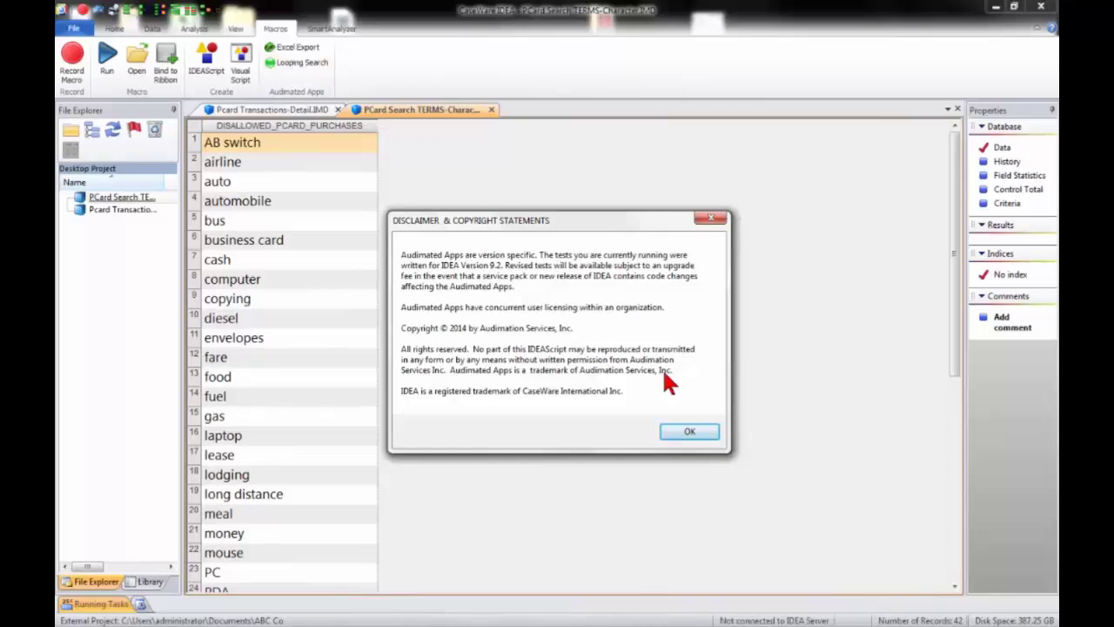
{"action": "left_click", "coordinate": [697, 432]}
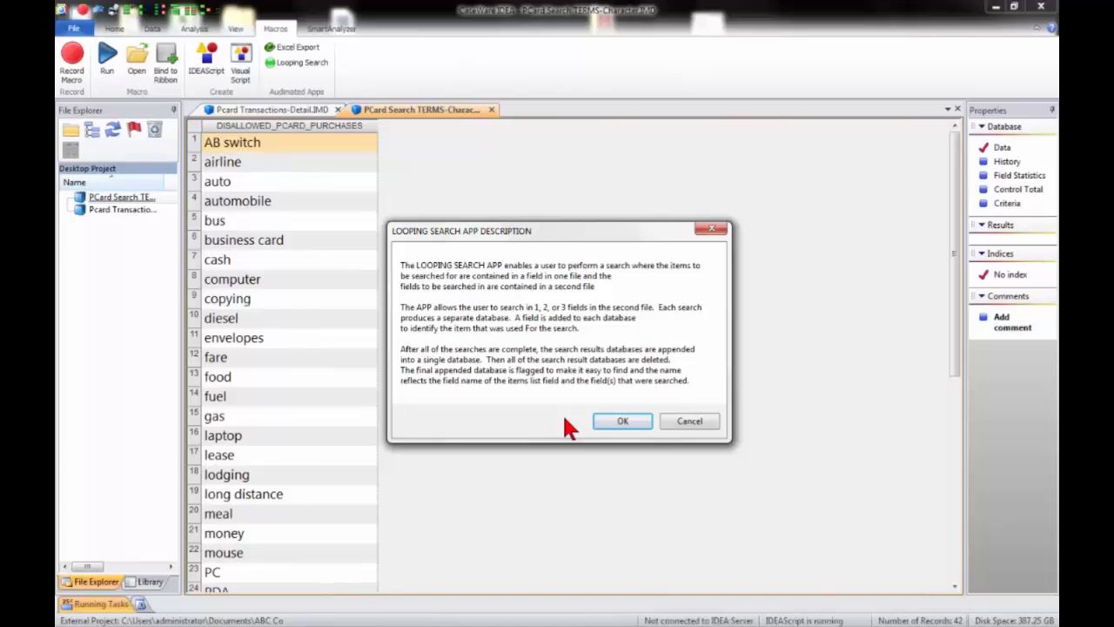
{"action": "left_click", "coordinate": [633, 420]}
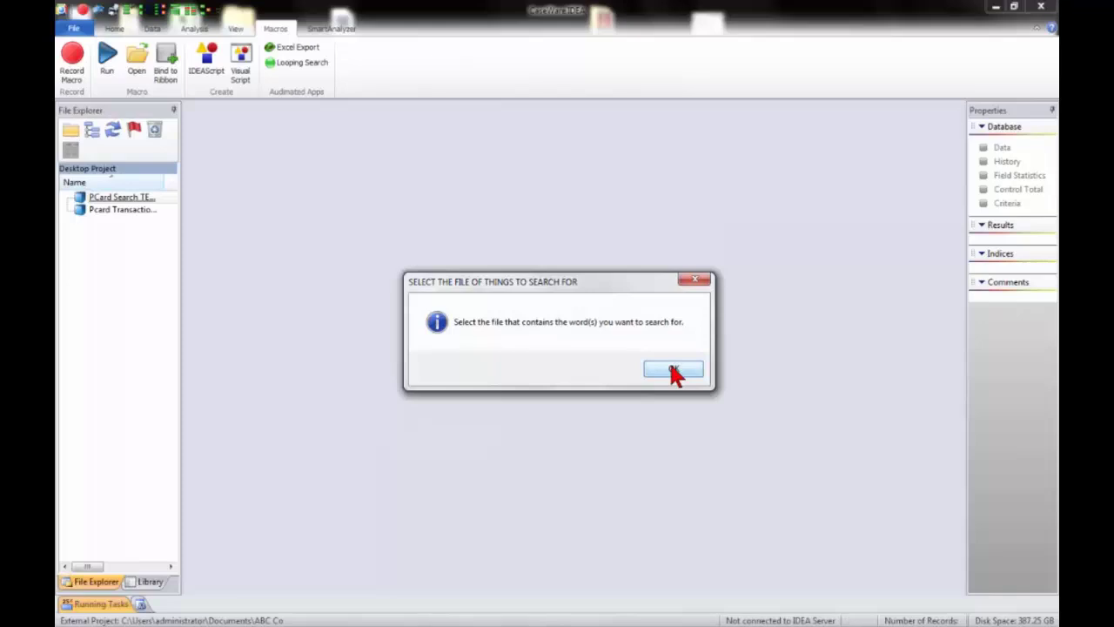
{"action": "left_click", "coordinate": [673, 369]}
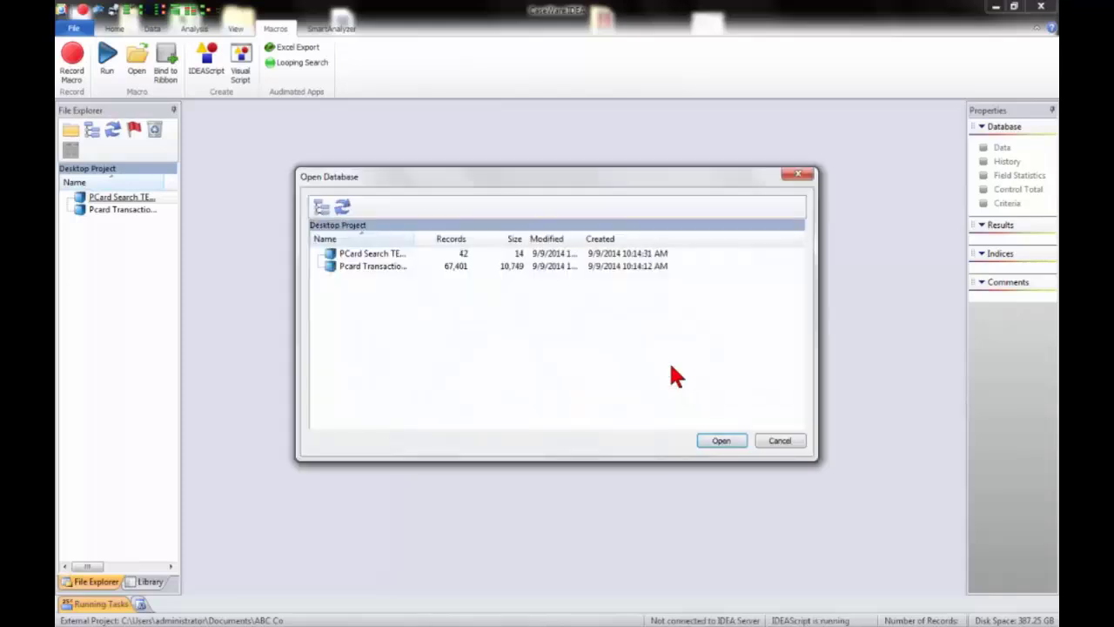
{"action": "left_click", "coordinate": [365, 255]}
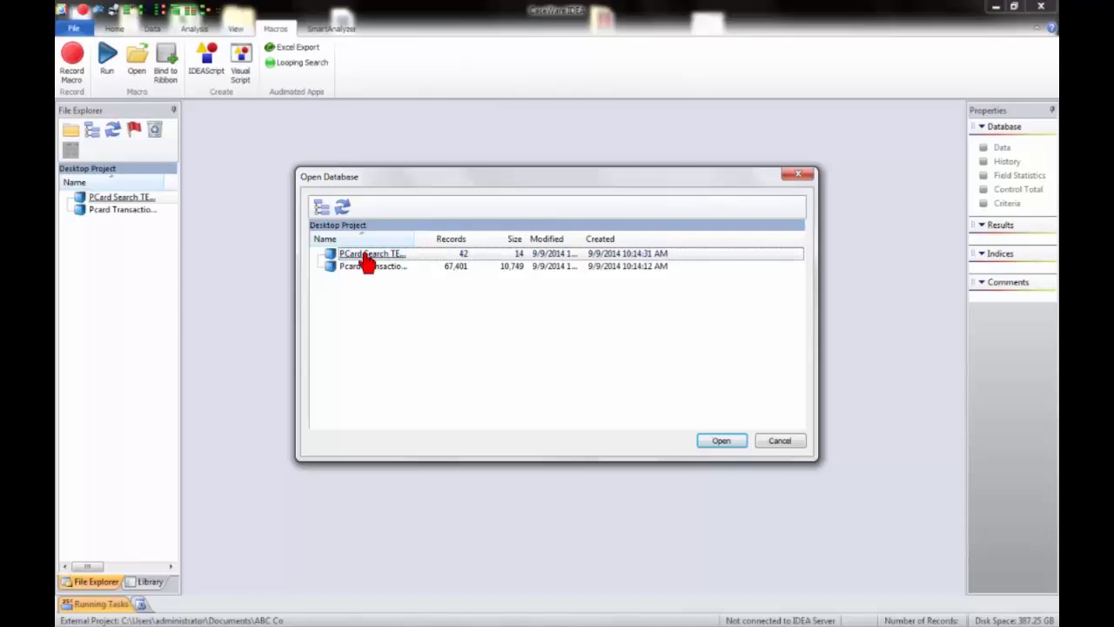
{"action": "left_click", "coordinate": [721, 441]}
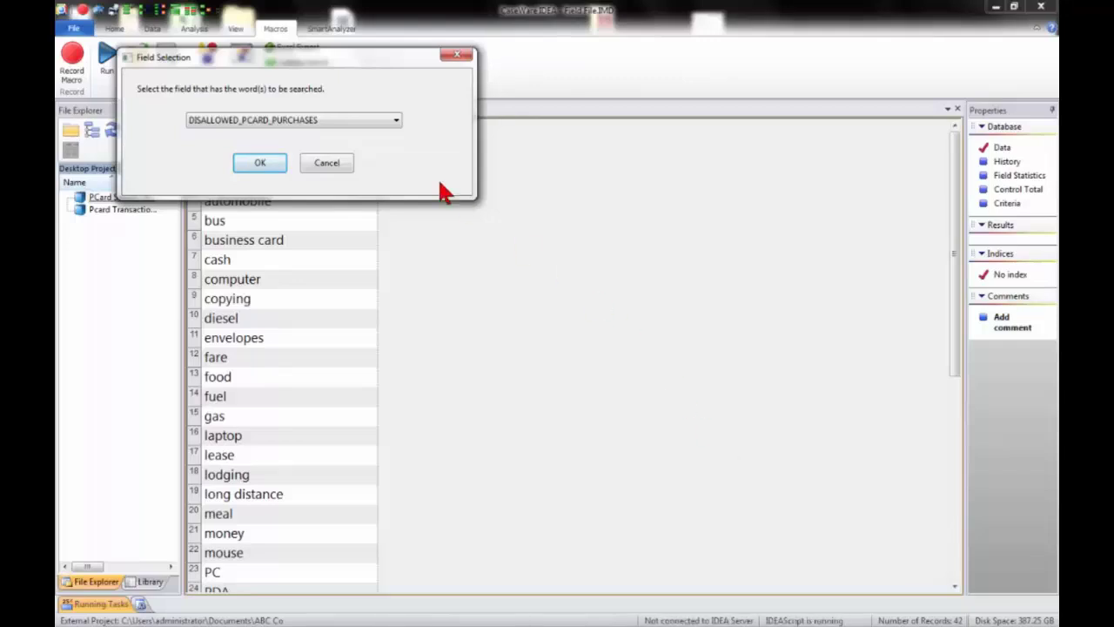
- Use DISALLOWED_PCARD_PURCHASES as the field that holds the search words
{"action": "left_click", "coordinate": [359, 120]}
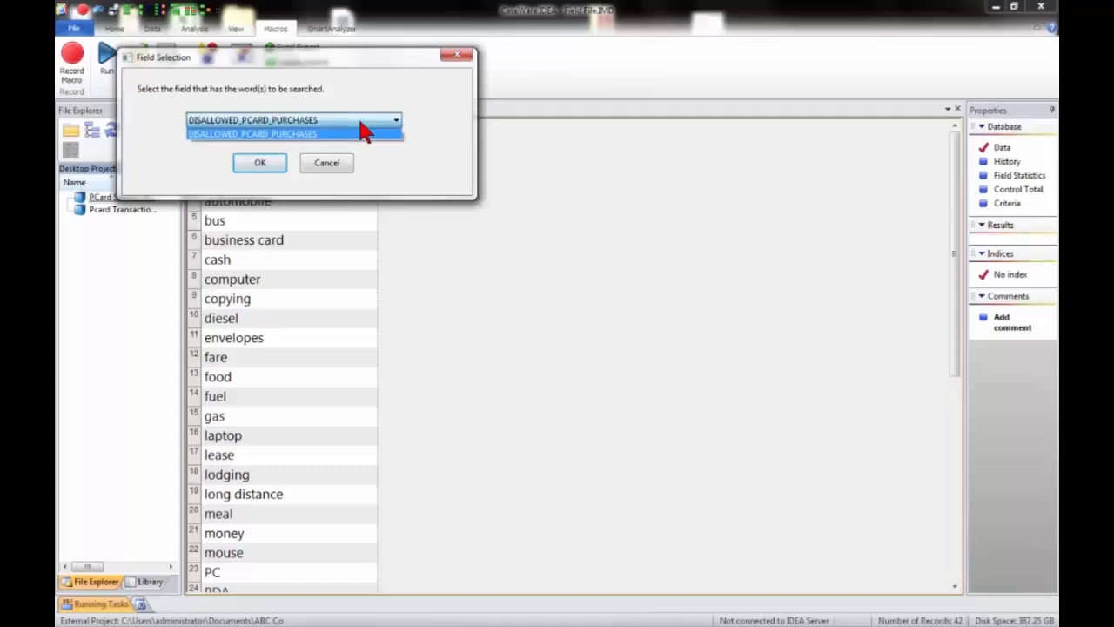
{"action": "left_click", "coordinate": [357, 134]}
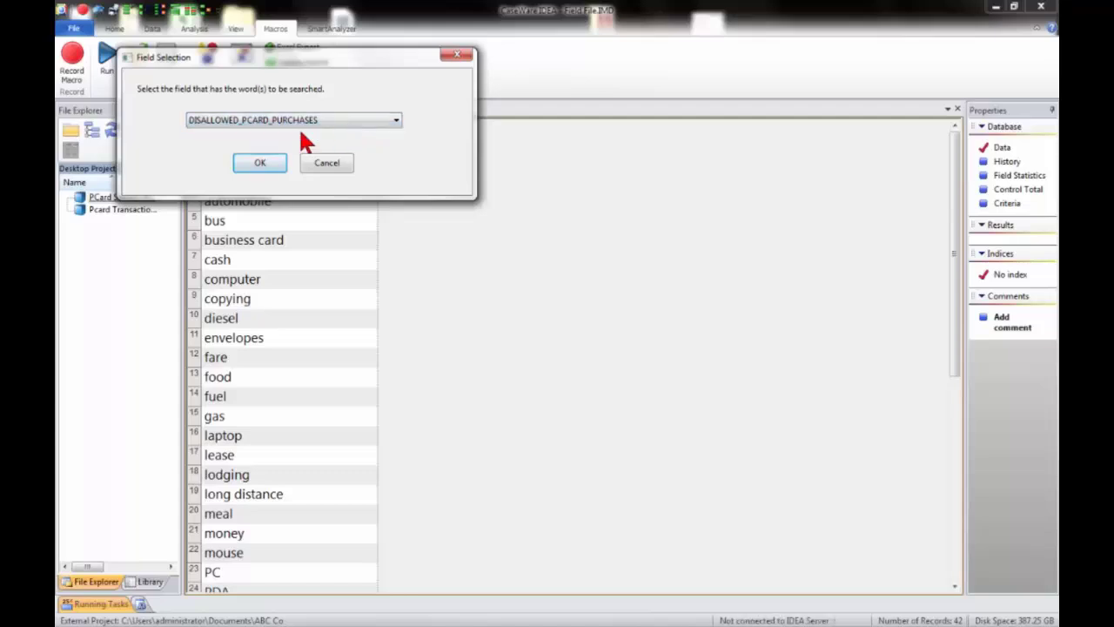
{"action": "left_click", "coordinate": [261, 164]}
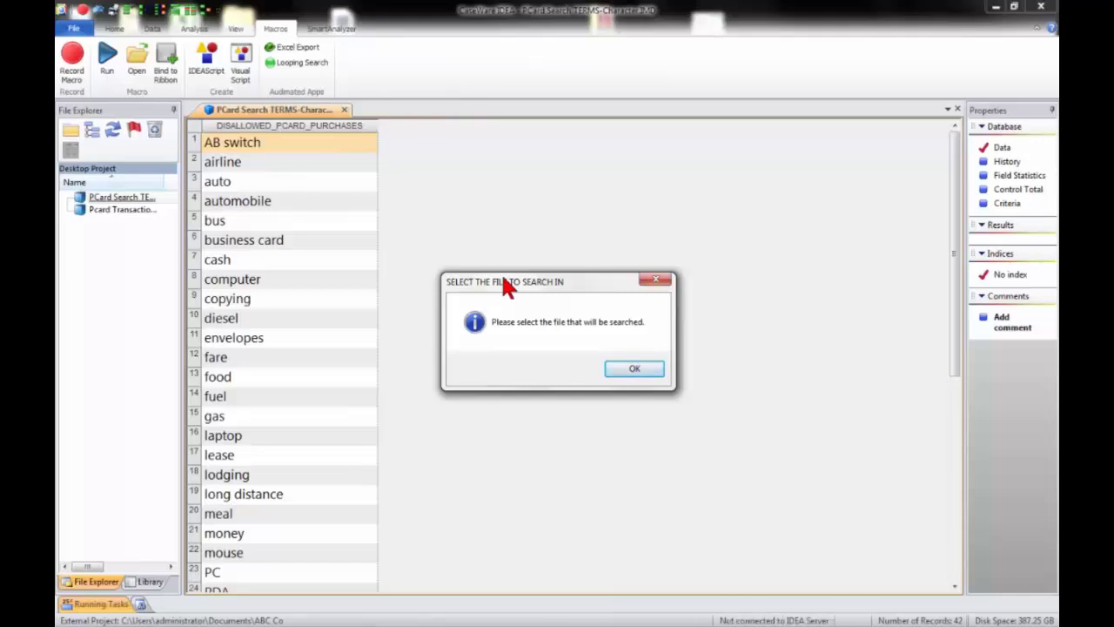
- Choose the Pcard Transactions-Detail database as the file to search in
{"action": "left_click", "coordinate": [633, 368]}
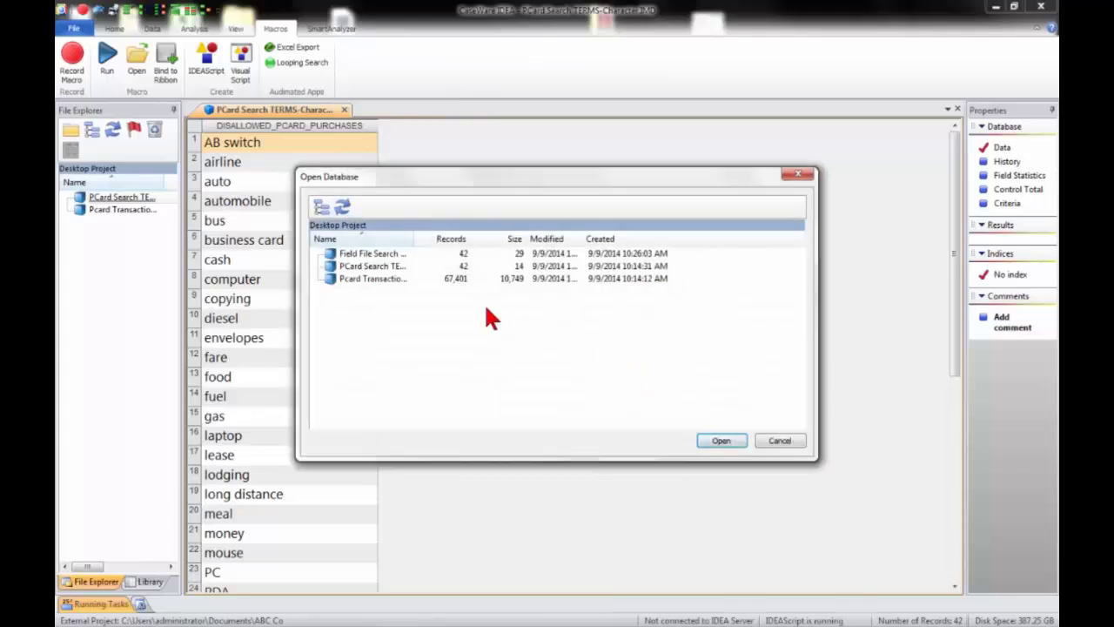
{"action": "left_click_drag", "start_coordinate": [409, 238], "coordinate": [516, 237]}
{"action": "left_click", "coordinate": [403, 282]}
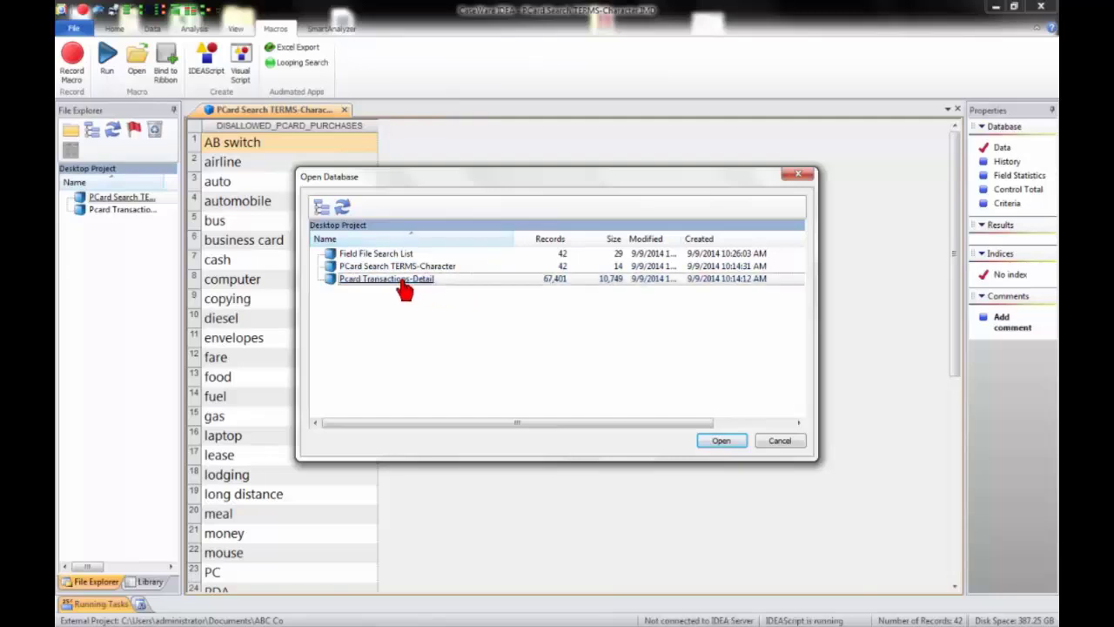
{"action": "left_click", "coordinate": [718, 441]}
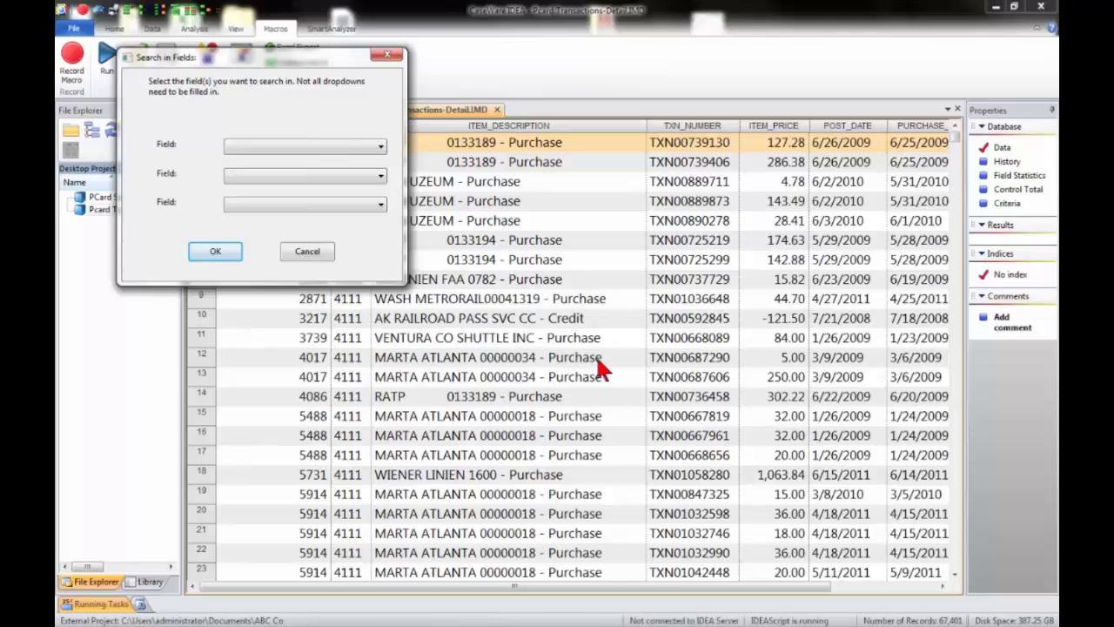
- Set ITEM_DESCRIPTION as the only field to search in and run the looping search through to completion
{"action": "left_click", "coordinate": [380, 148]}
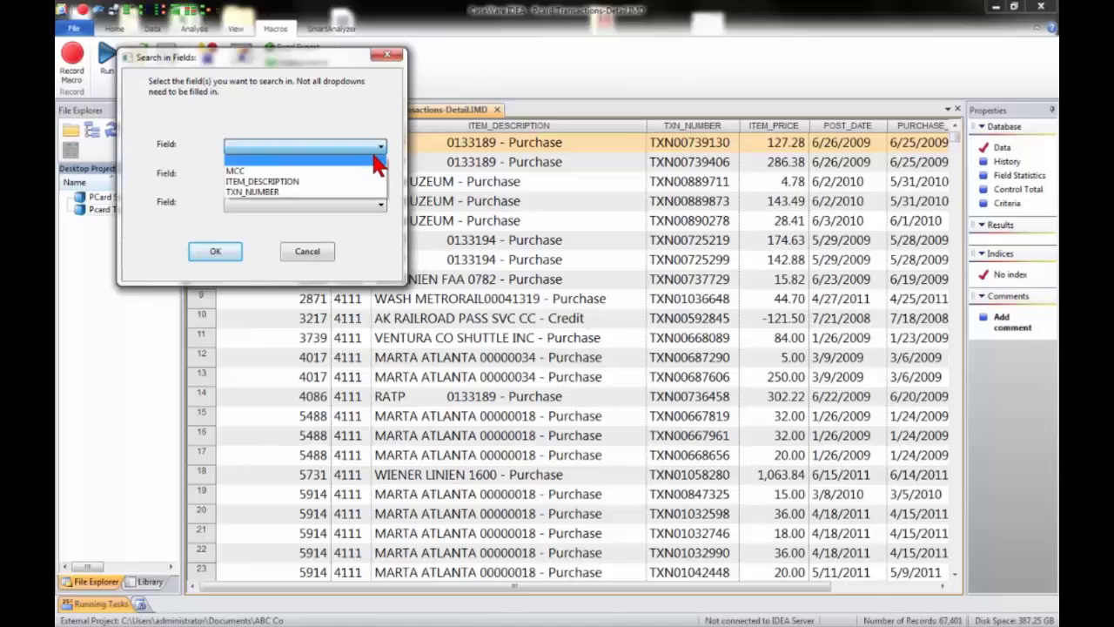
{"action": "left_click", "coordinate": [357, 181]}
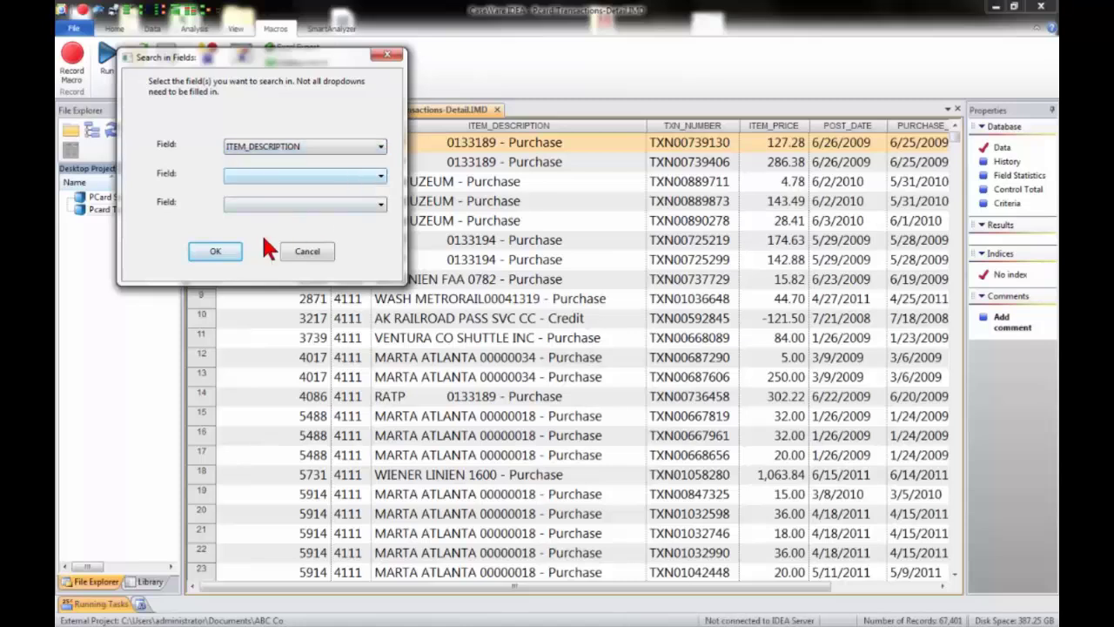
{"action": "left_click", "coordinate": [216, 251]}
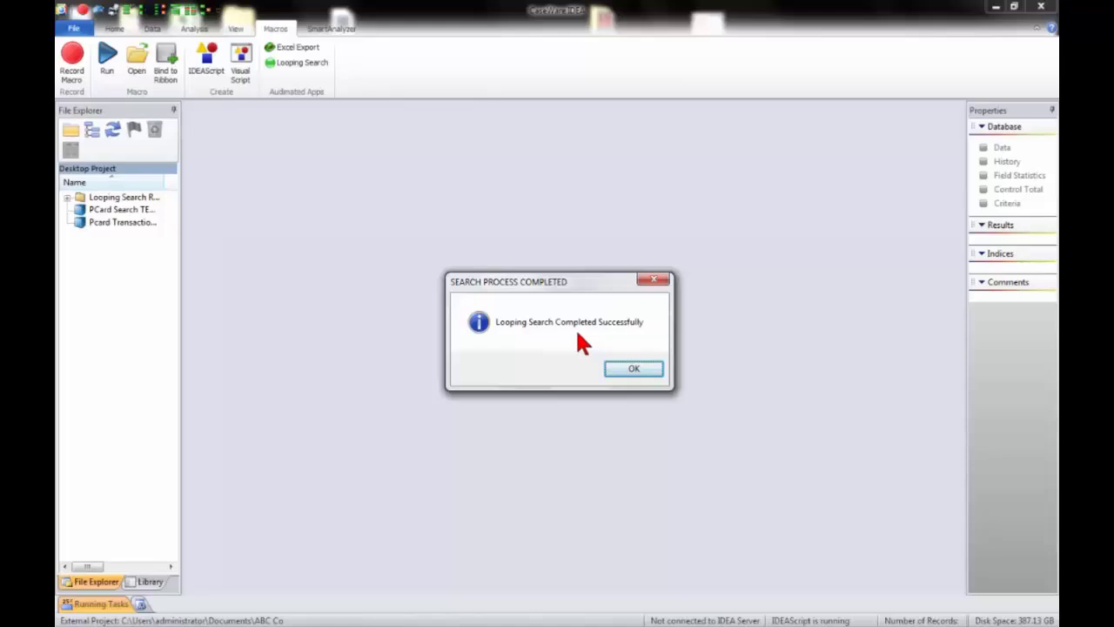
{"action": "left_click", "coordinate": [634, 369]}
- Open the flagged Looping Search results database and bring its SEARCH_STRING column into view
{"action": "left_click", "coordinate": [67, 198]}
{"action": "double_click", "coordinate": [122, 211]}
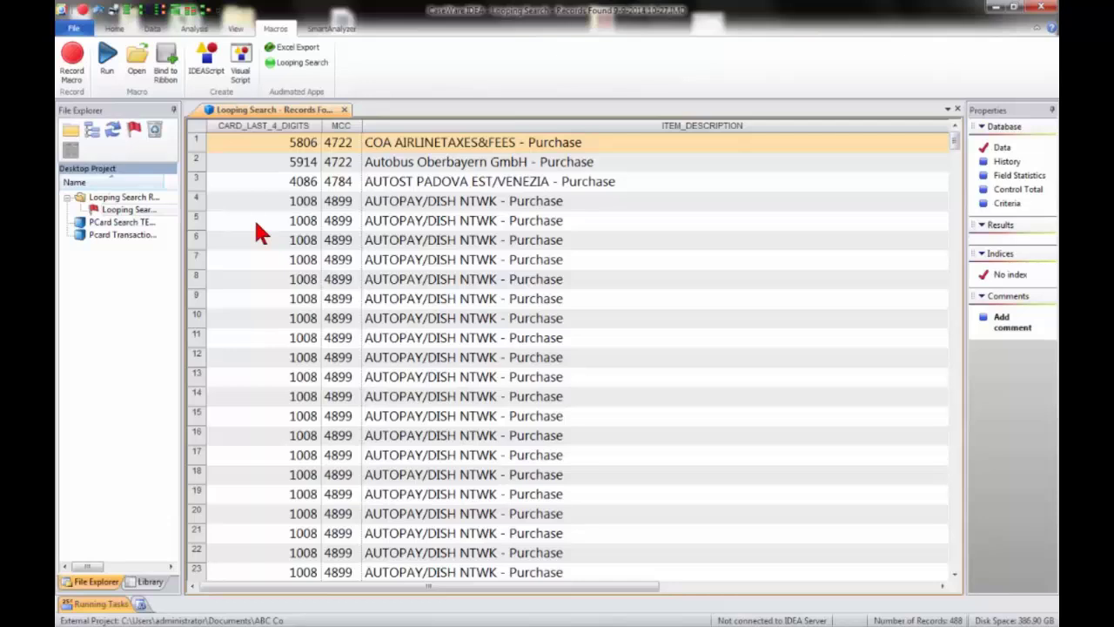
{"action": "left_click_drag", "start_coordinate": [390, 586], "coordinate": [714, 597]}
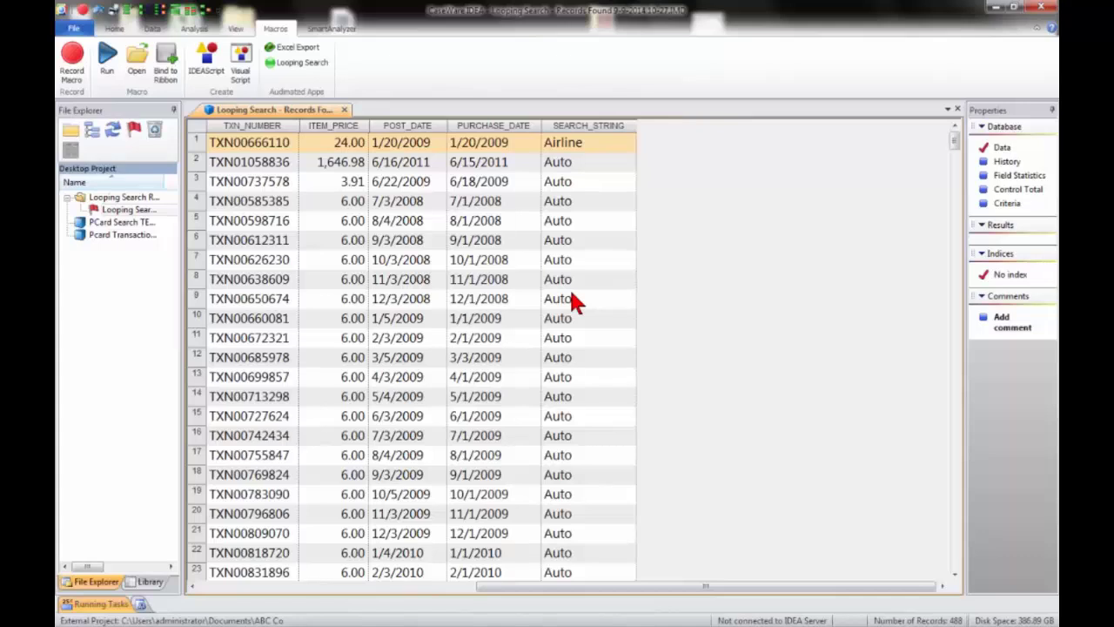
- Summarize the search results by SEARCH_STRING, totalling ITEM_PRICE, into a new database named Sum by Search String
{"action": "left_click", "coordinate": [194, 29]}
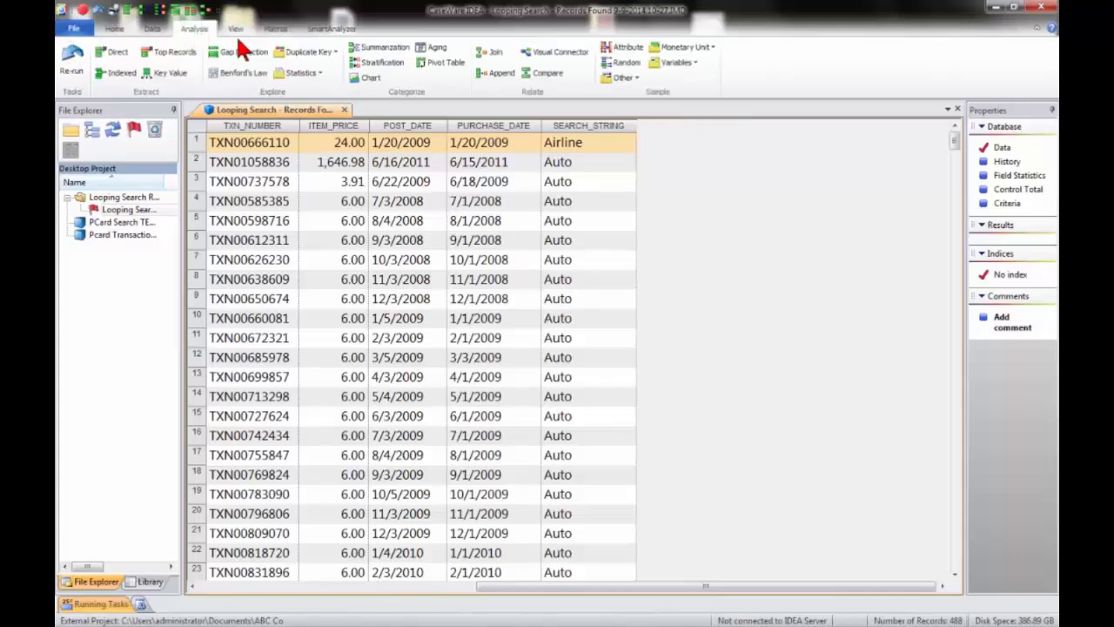
{"action": "left_click", "coordinate": [388, 49]}
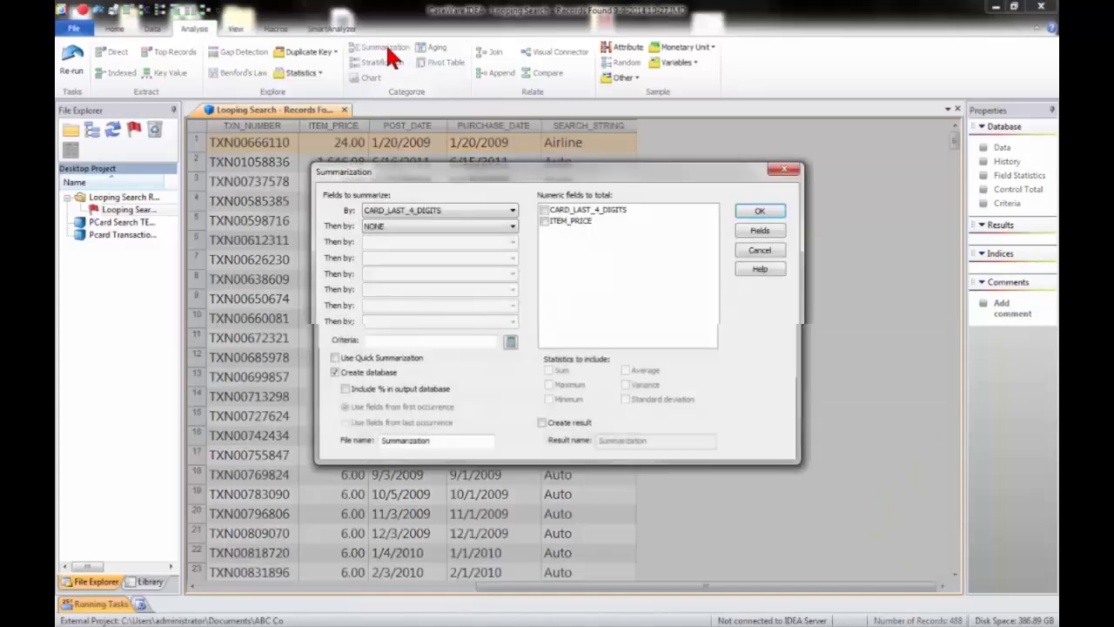
{"action": "left_click", "coordinate": [513, 212]}
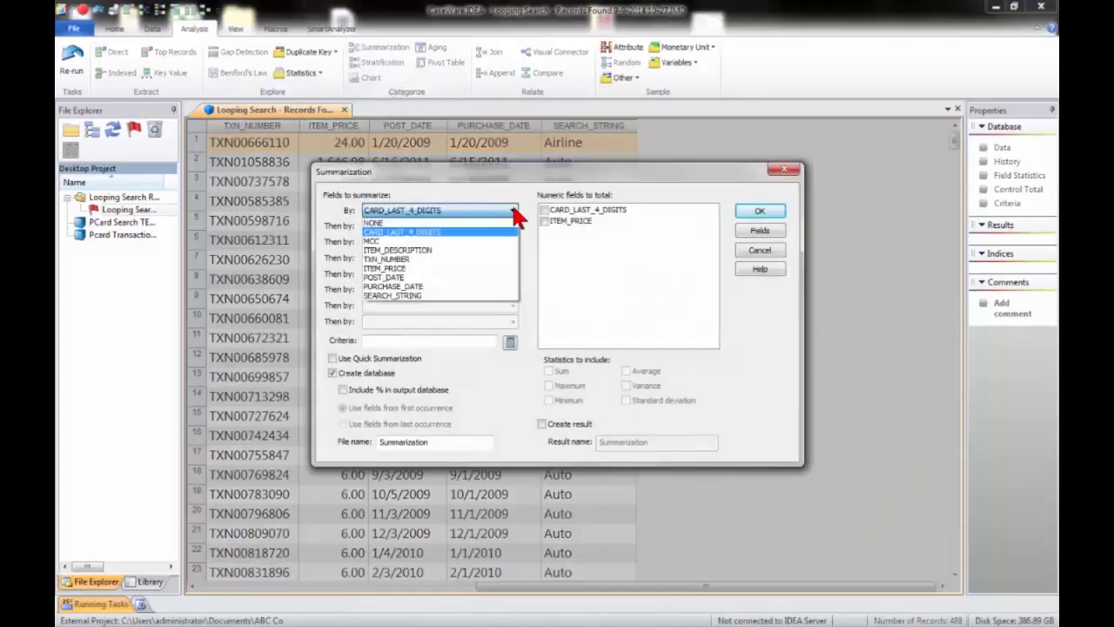
{"action": "left_click", "coordinate": [456, 296]}
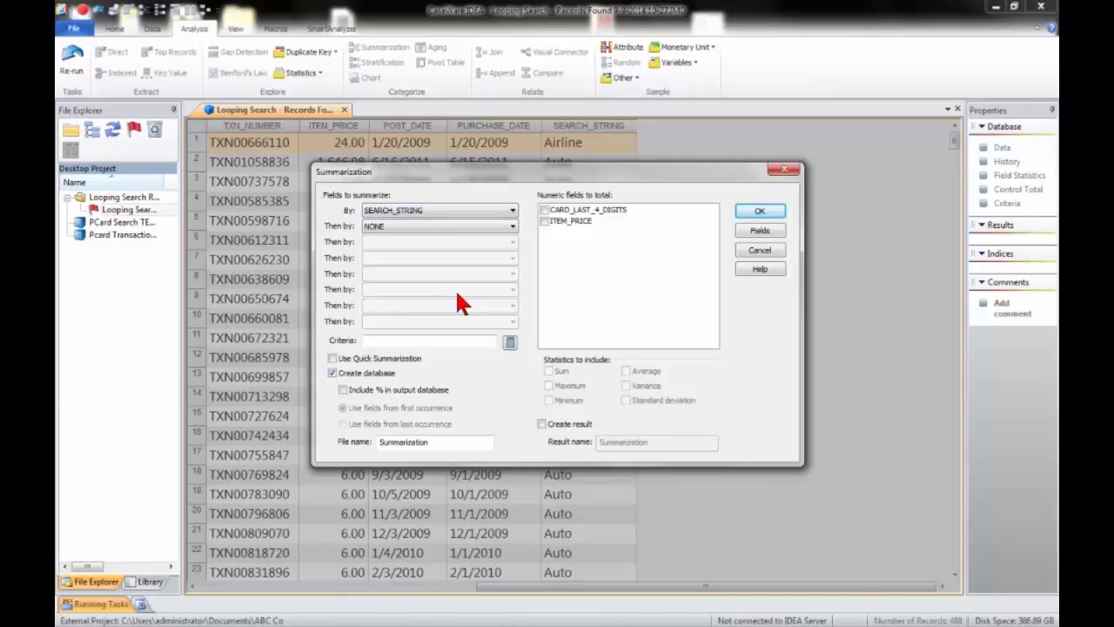
{"action": "left_click", "coordinate": [543, 219]}
{"action": "double_click", "coordinate": [443, 444]}
{"action": "type", "text": "Sum by Search String"}
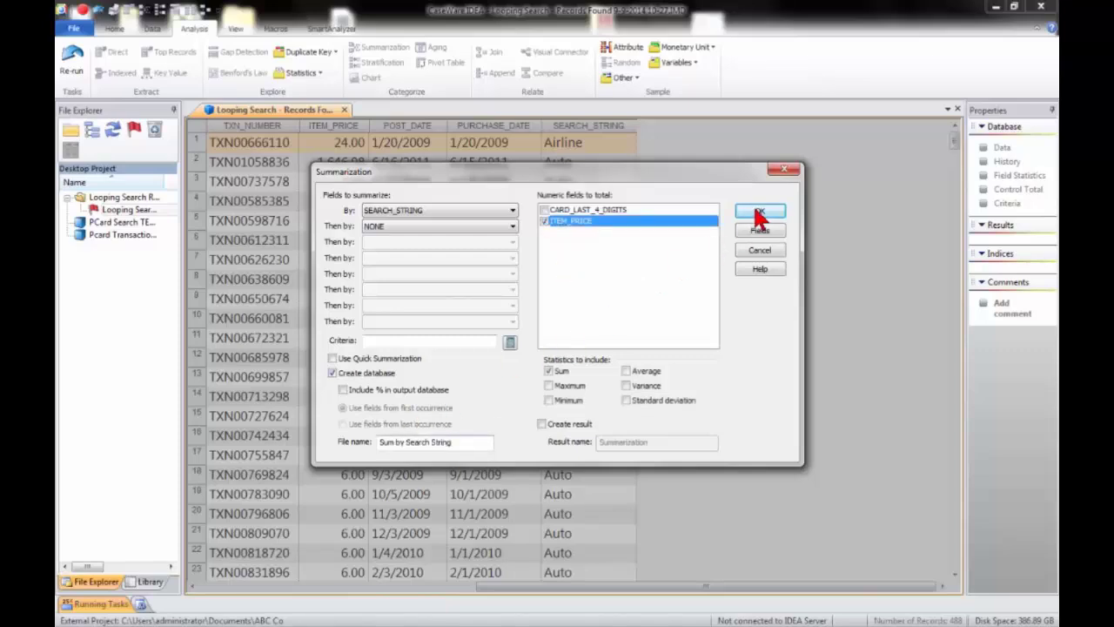
{"action": "left_click", "coordinate": [759, 216]}
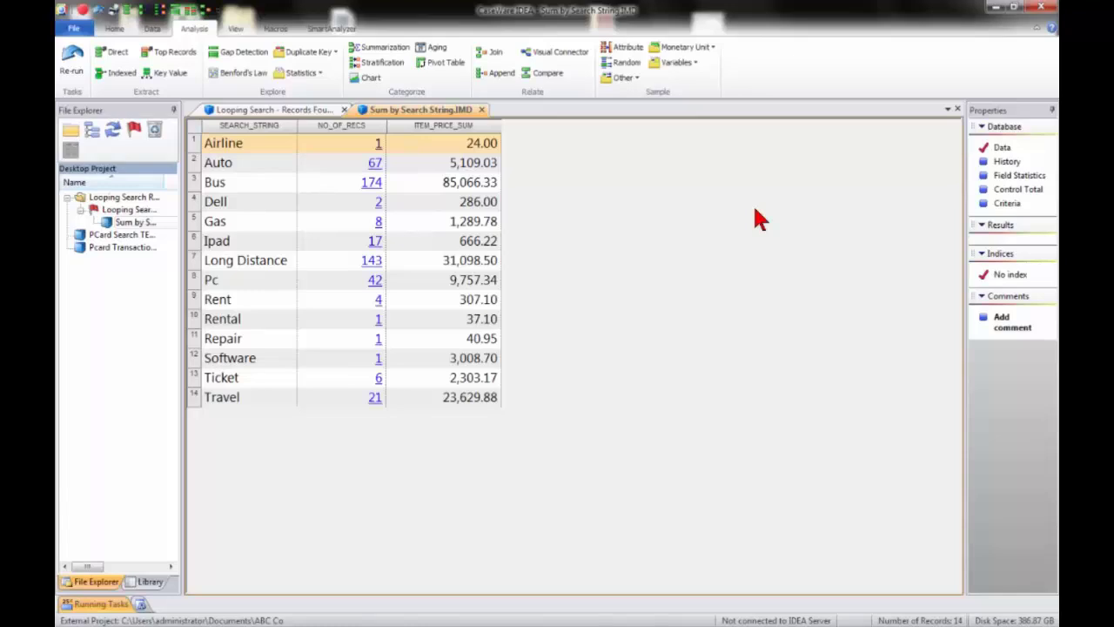
- Preview the transactions behind the Auto search string in the summary, then close the preview
{"action": "left_click", "coordinate": [375, 167]}
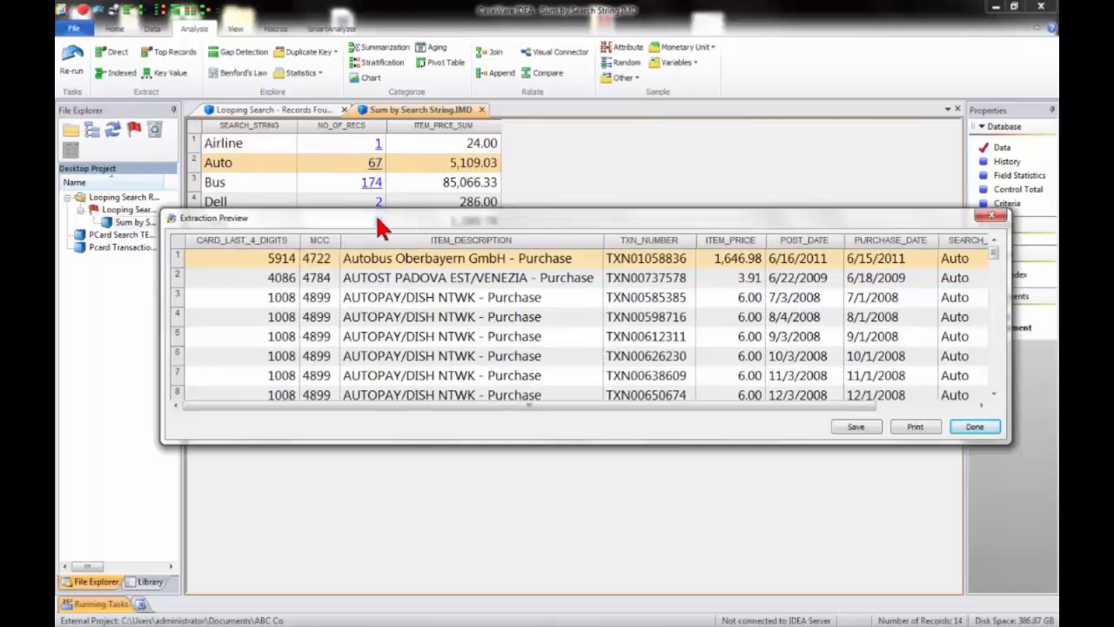
{"action": "left_click", "coordinate": [973, 426]}
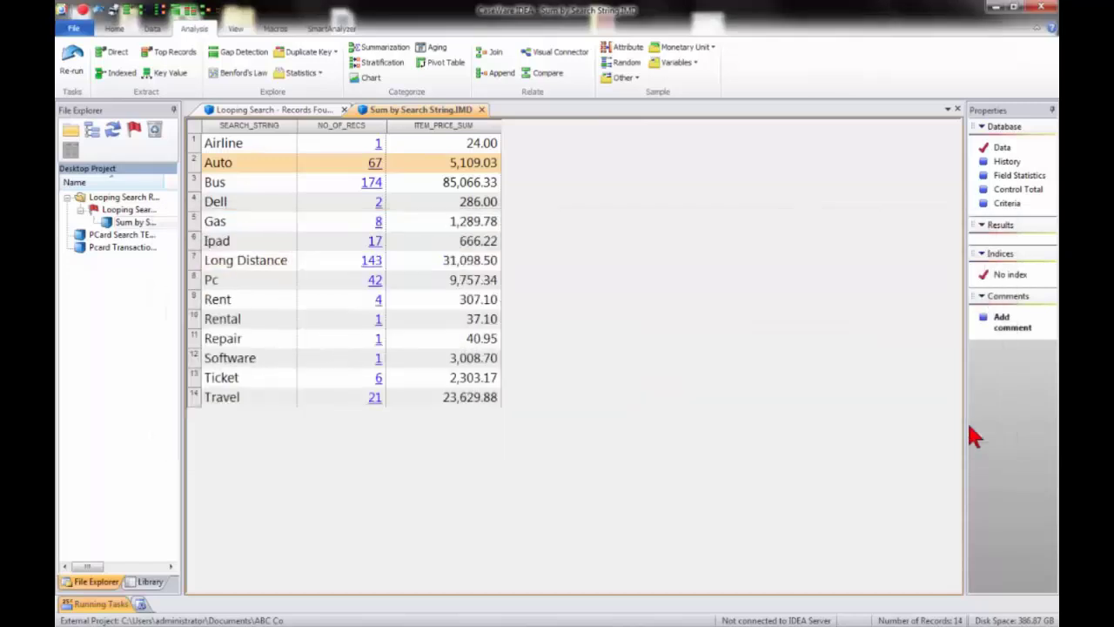